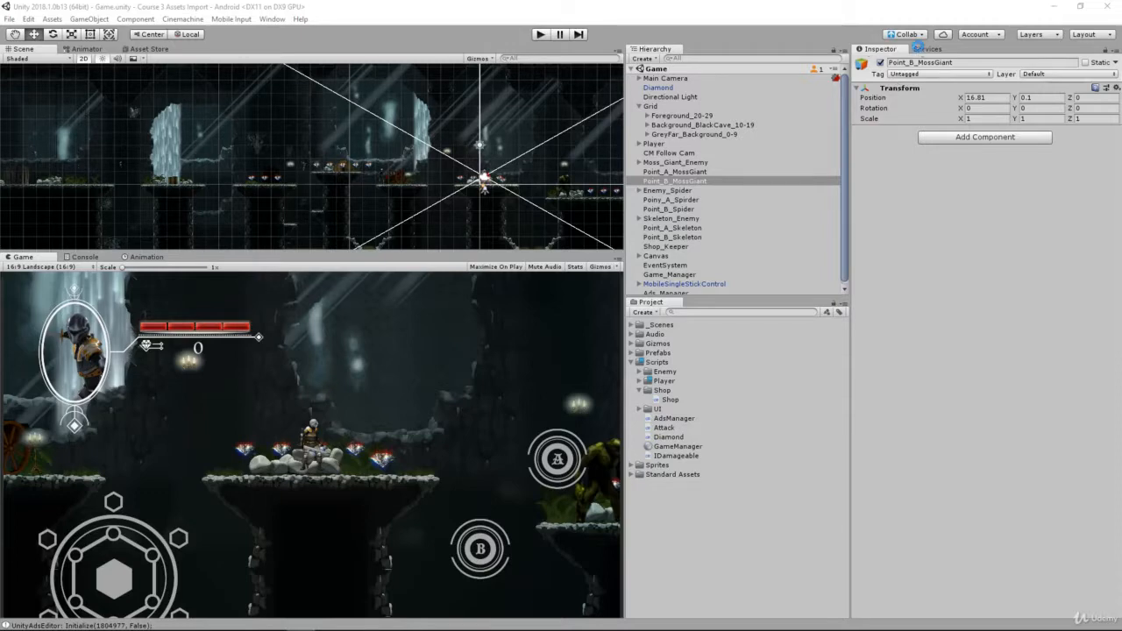
Show the Ads service settings and leave 'Enable test mode' unticked after toggling it
click(918, 48)
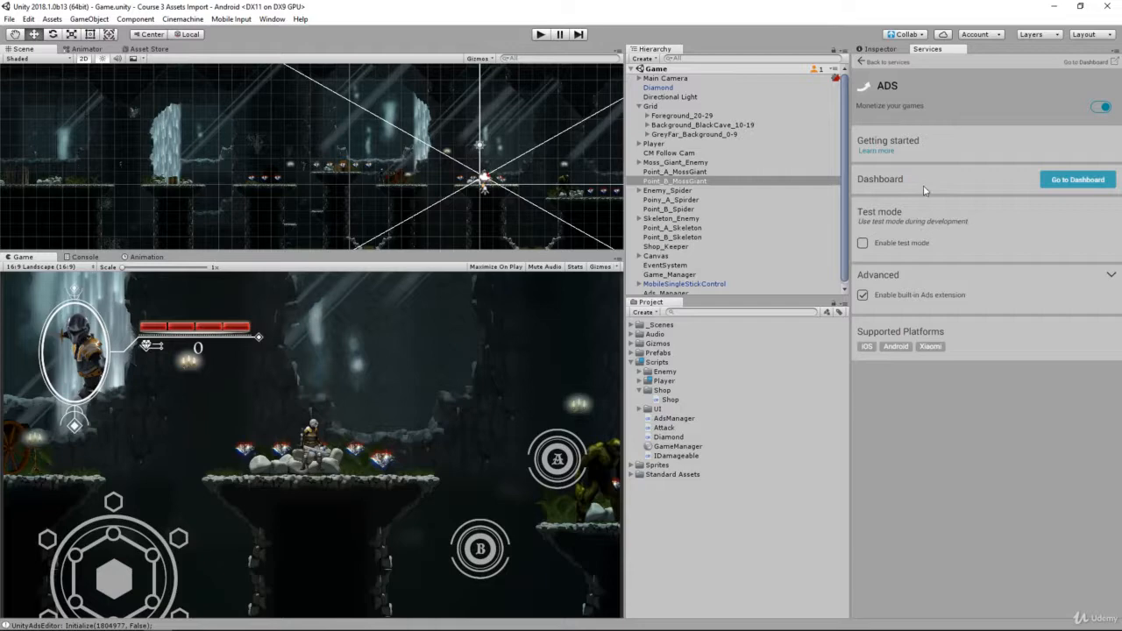
click(864, 244)
click(864, 244)
Review revenue, eCPM and impressions in the Unity Dashboard, then return for Android Build Settings
click(1063, 186)
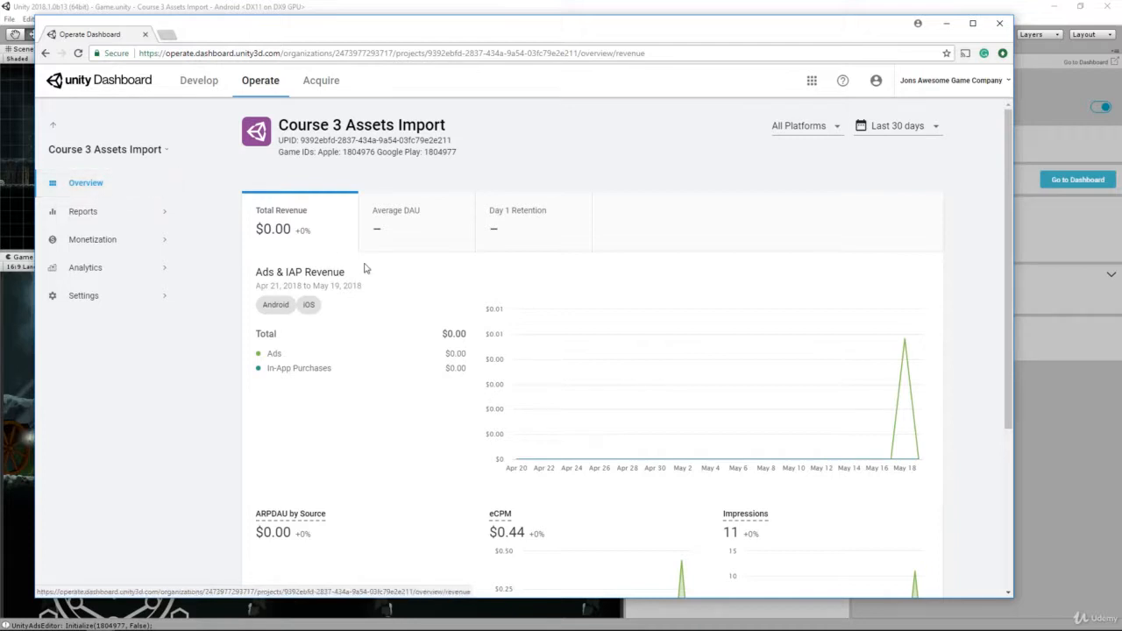
scroll(391, 268, down, 2)
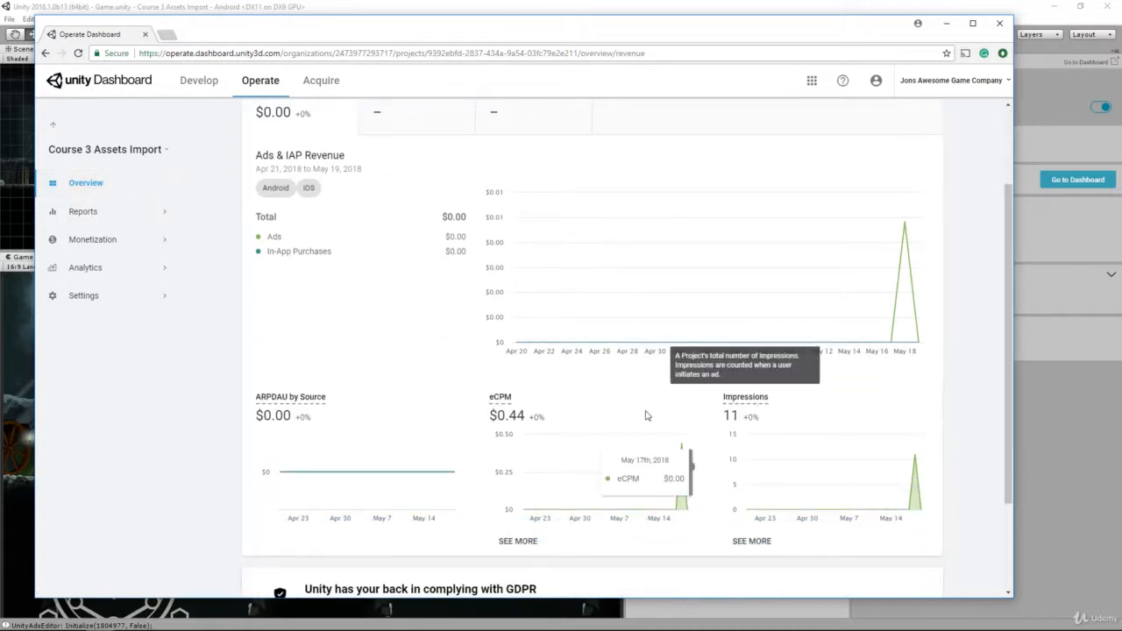
scroll(647, 415, down, 1)
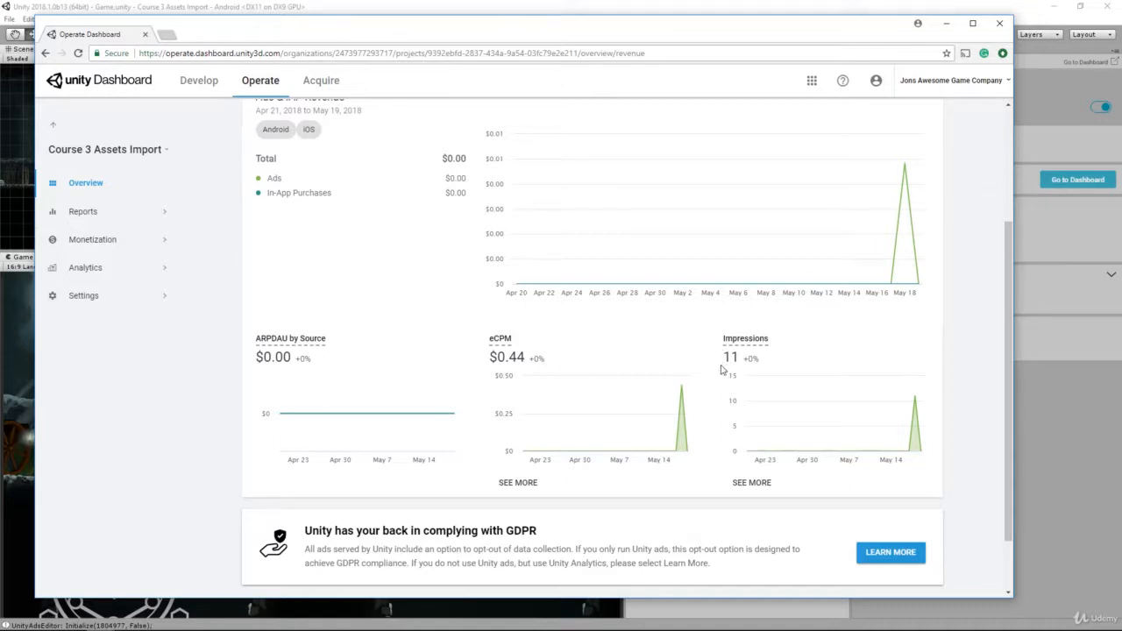
scroll(626, 437, up, 3)
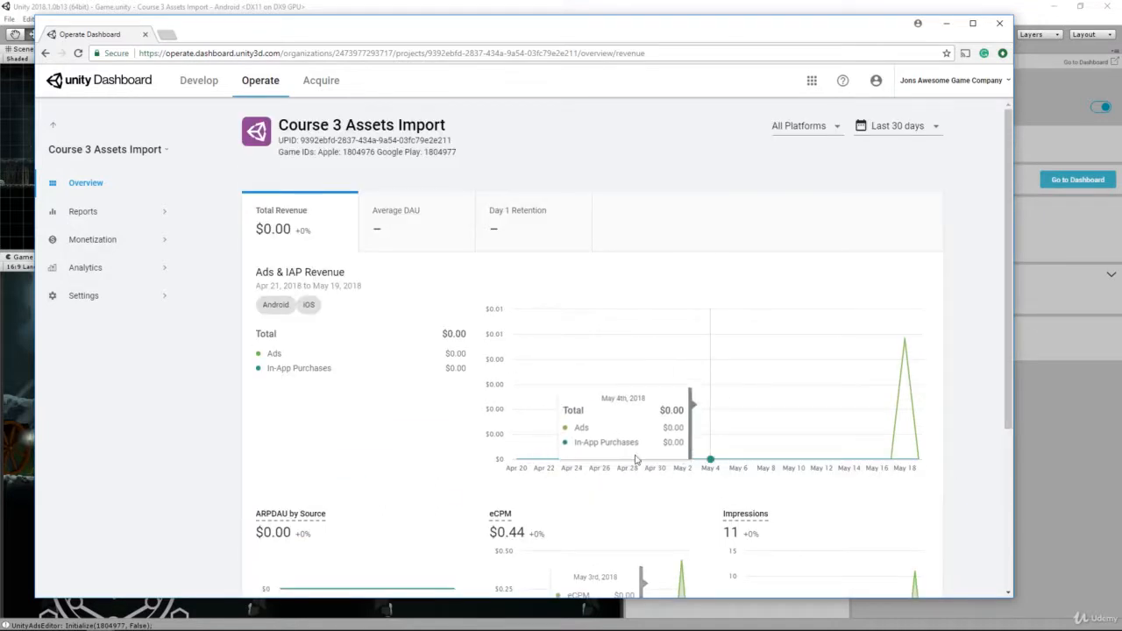
scroll(626, 437, down, 2)
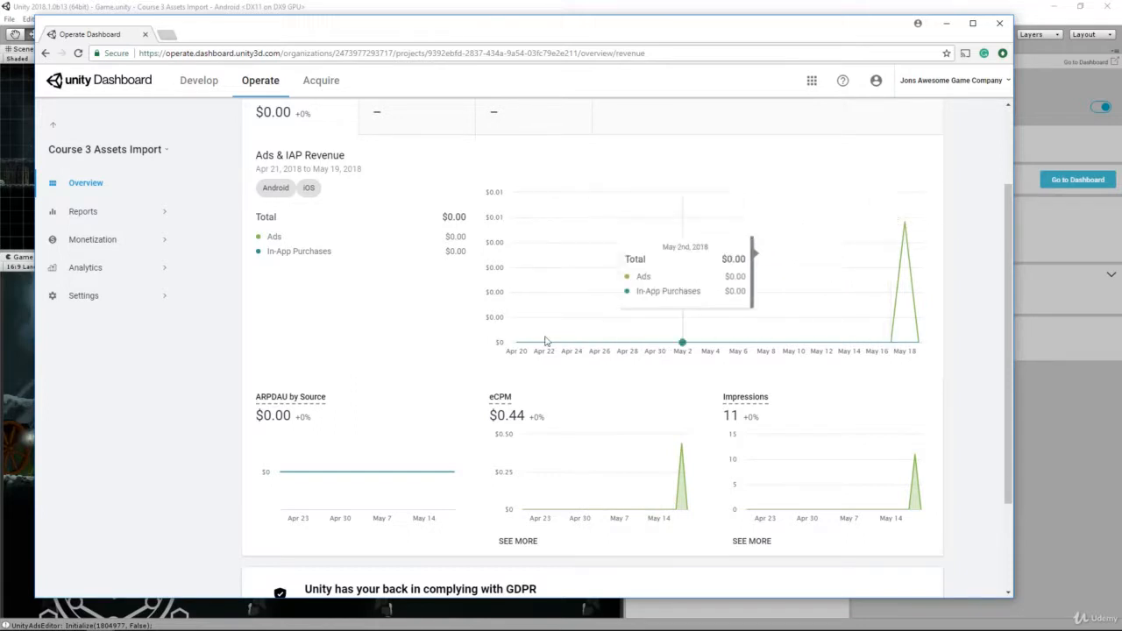
scroll(561, 315, up, 2)
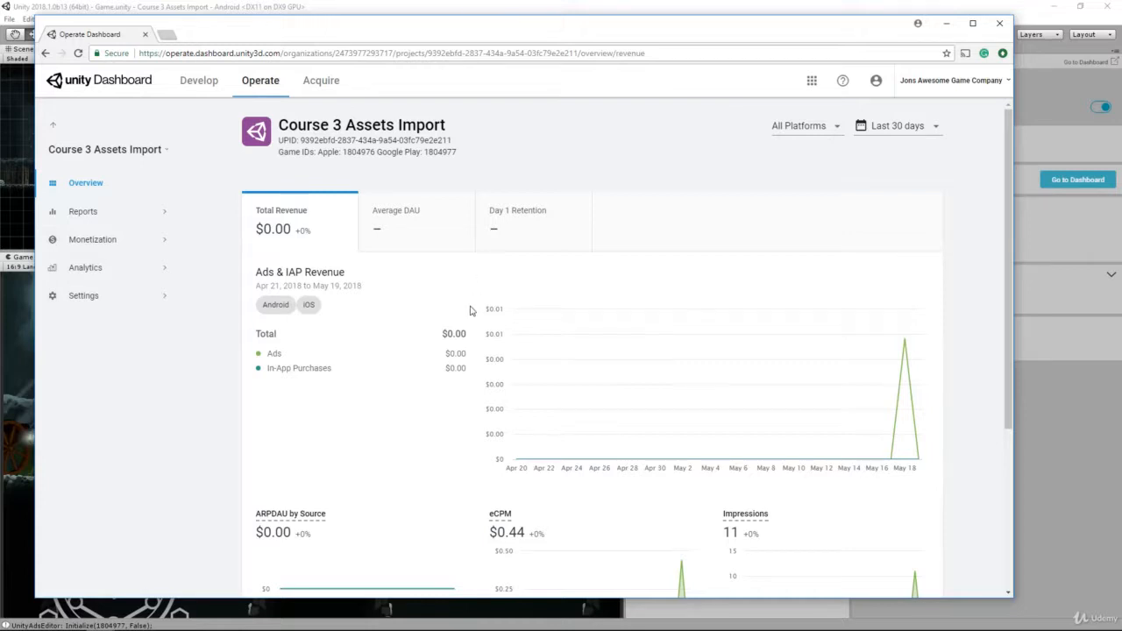
scroll(470, 310, down, 2)
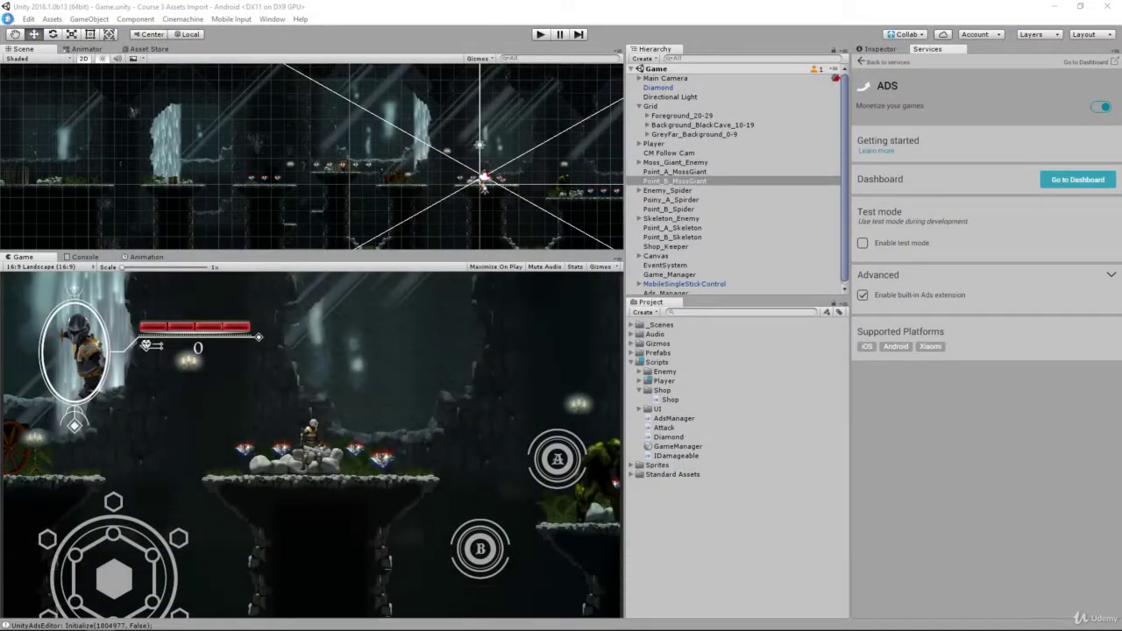
click(9, 18)
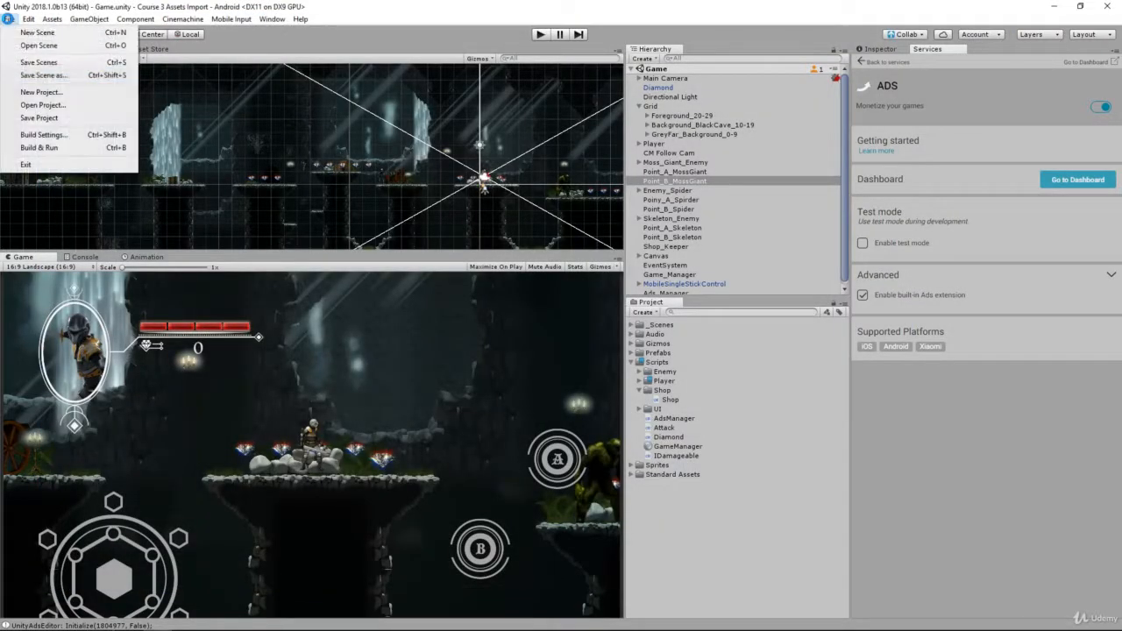
click(73, 135)
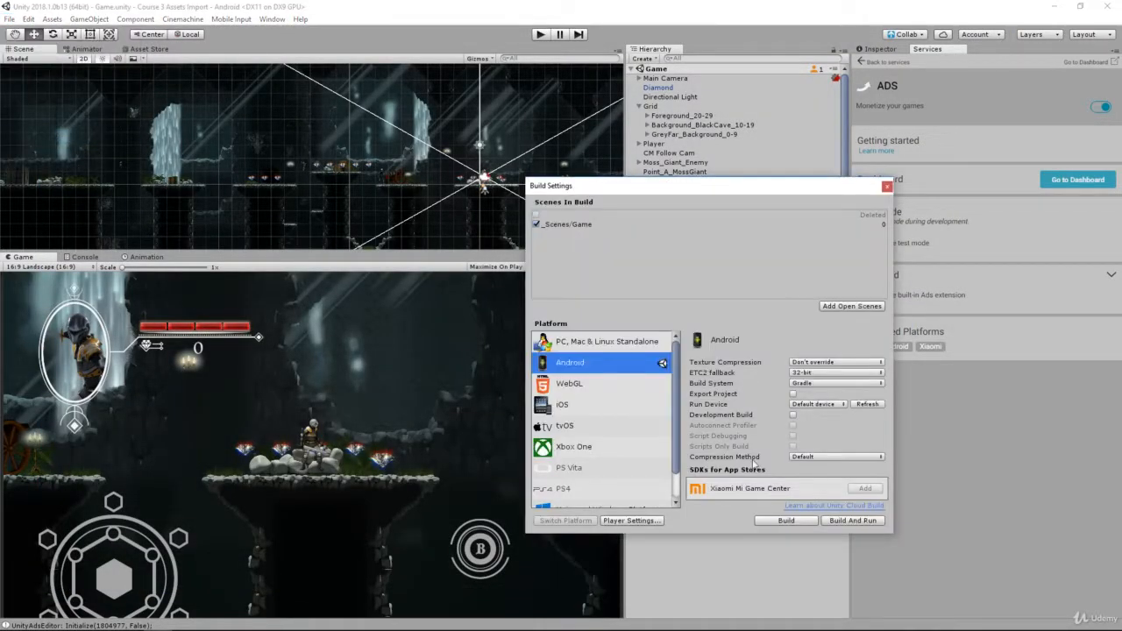